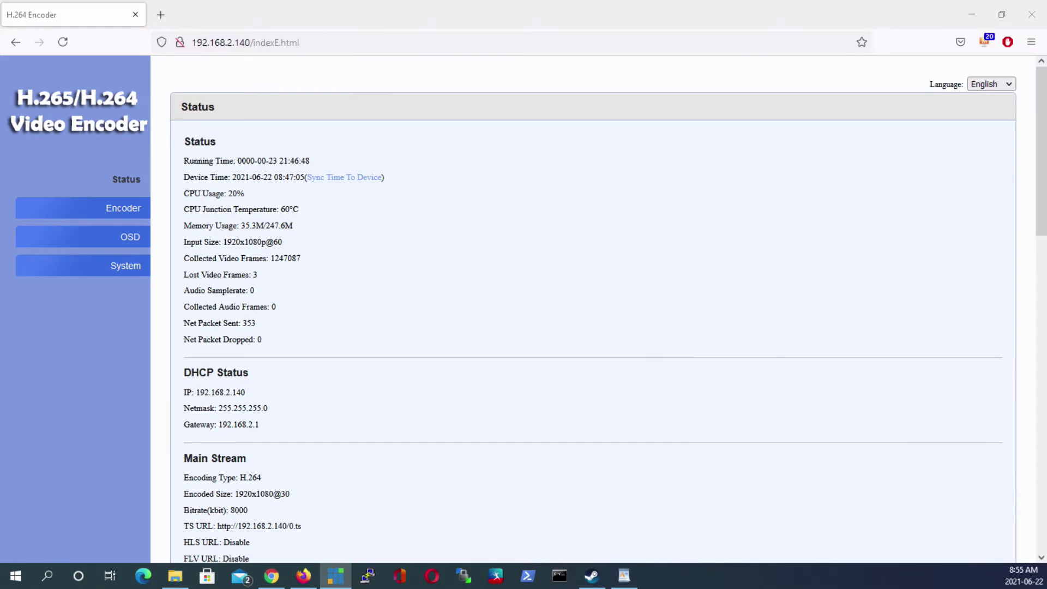
# Open the encoder's main stream settings and select the SRT listener port value 54000
pyautogui.click(121, 227)
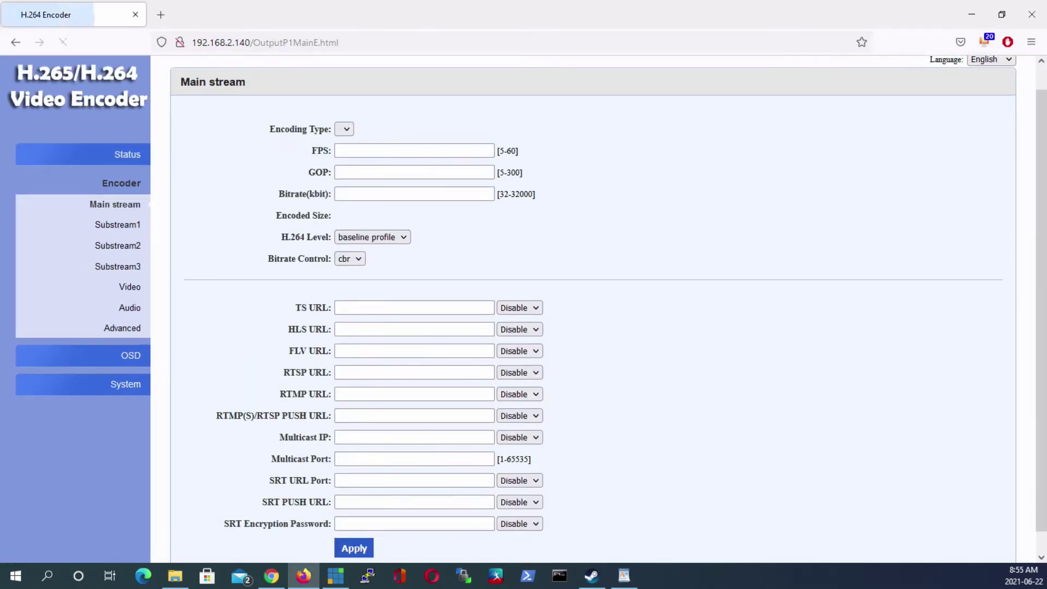
pyautogui.scroll(-1, 523, 295)
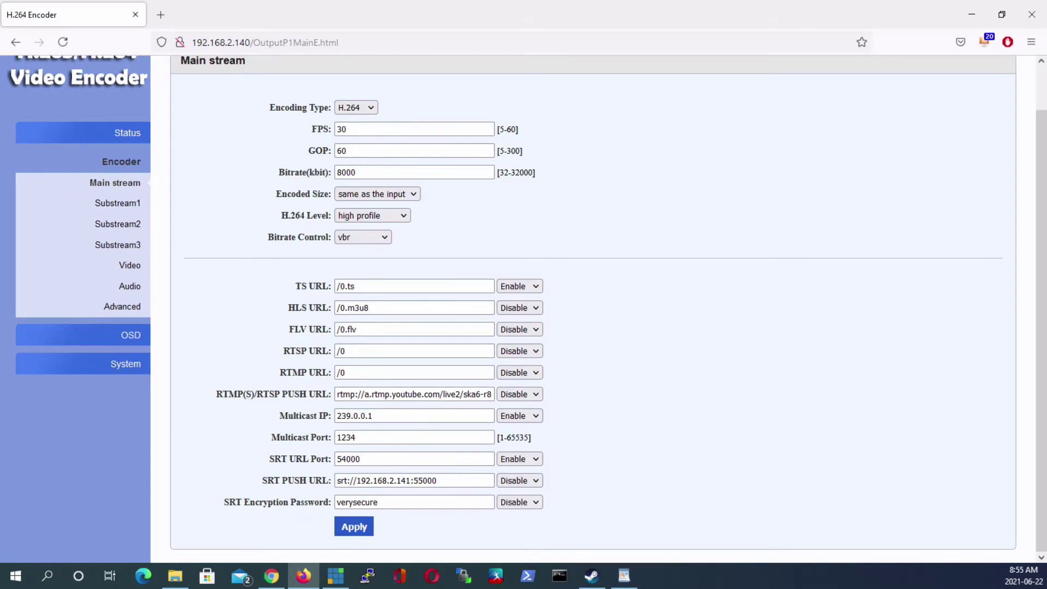
pyautogui.click(414, 459)
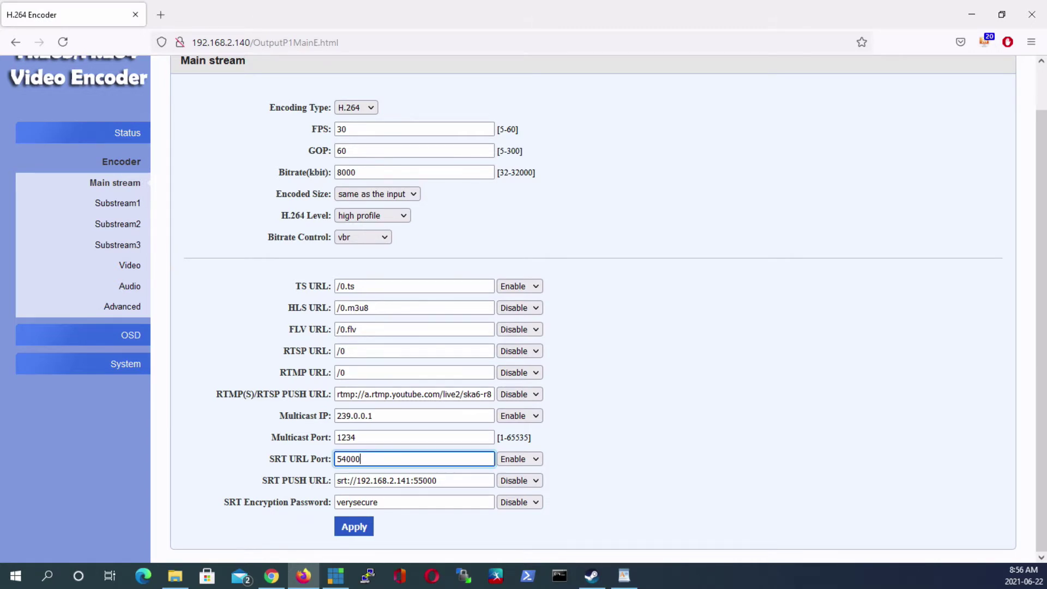
pyautogui.doubleClick(347, 459)
pyautogui.click(519, 458)
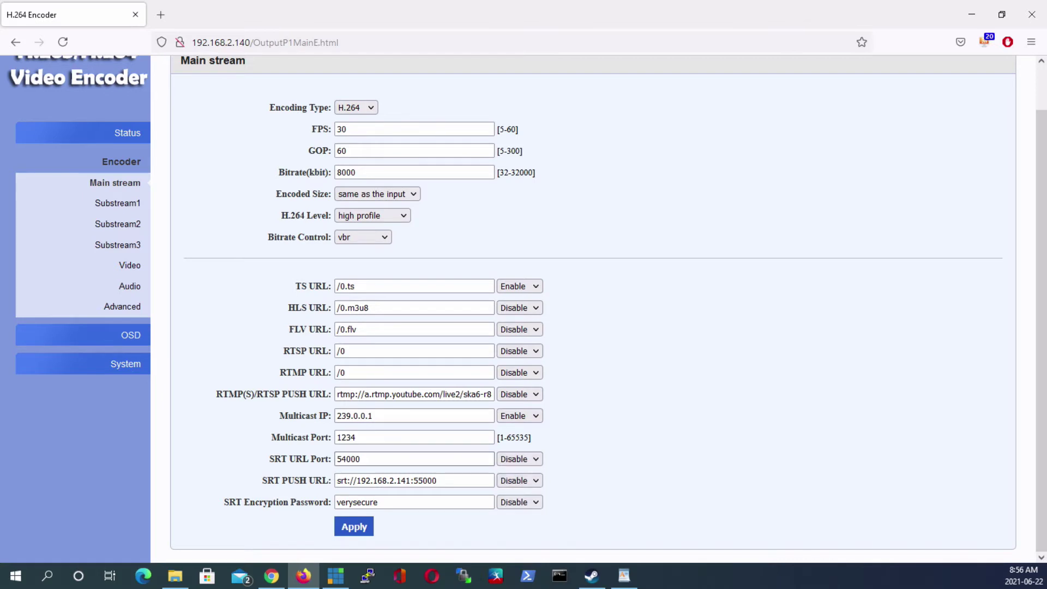
pyautogui.click(519, 480)
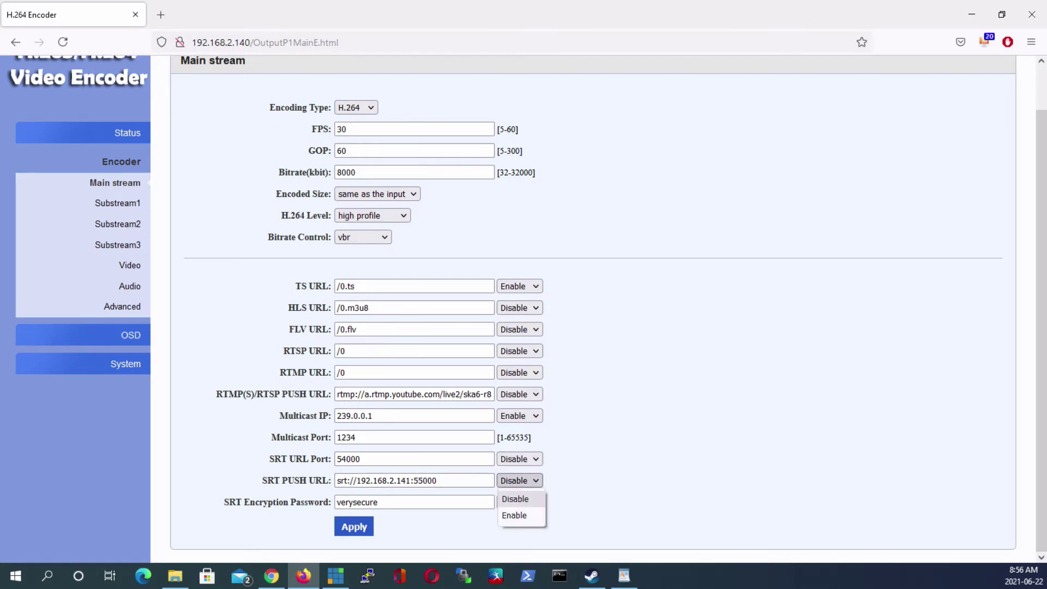
pyautogui.click(514, 515)
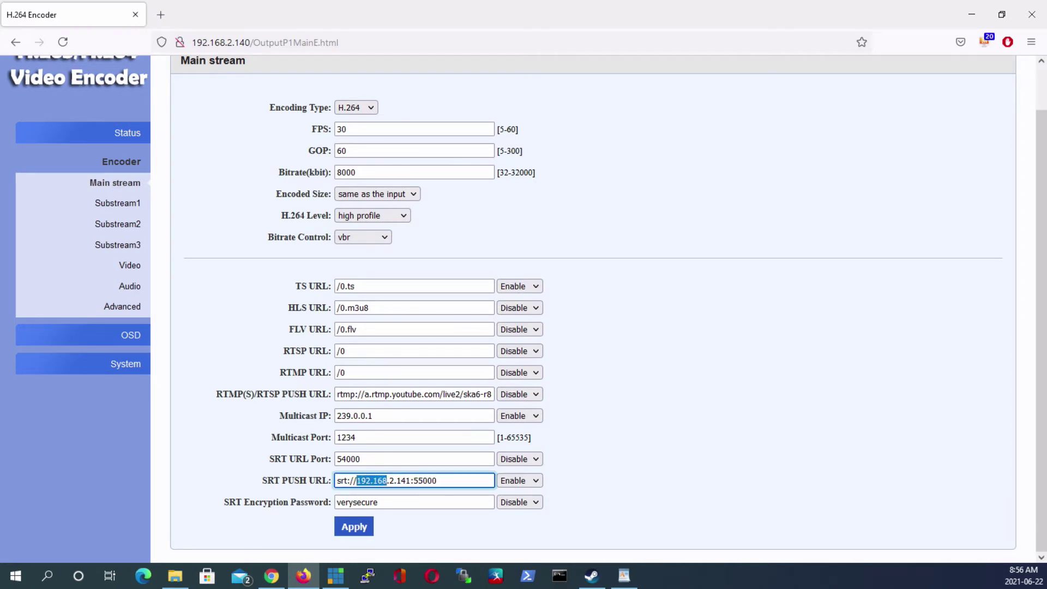
pyautogui.moveTo(356, 480); pyautogui.dragTo(436, 480)
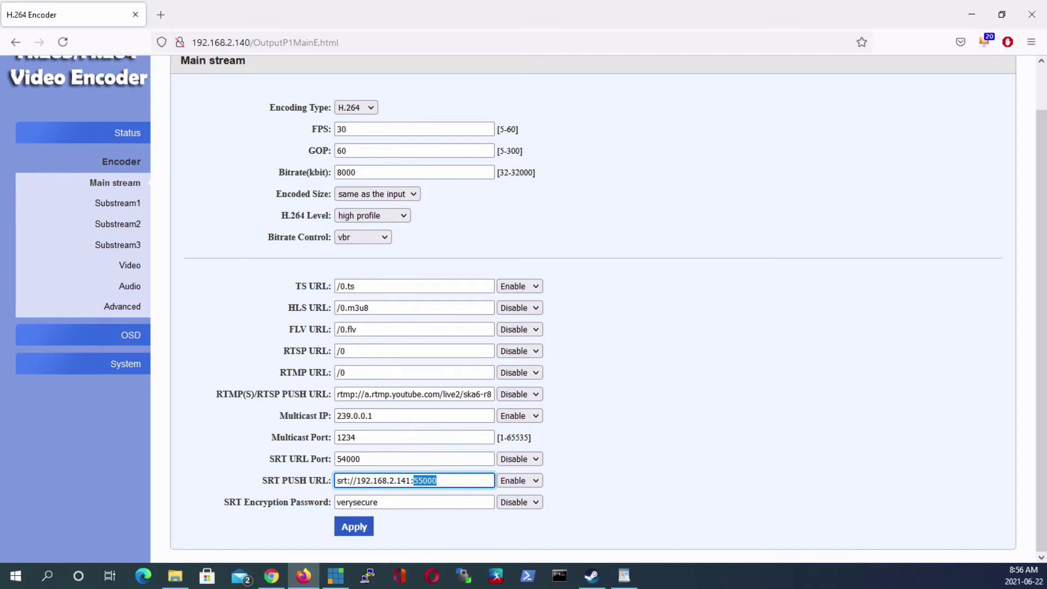
pyautogui.write('55000')
pyautogui.click(519, 480)
pyautogui.click(515, 498)
pyautogui.click(519, 459)
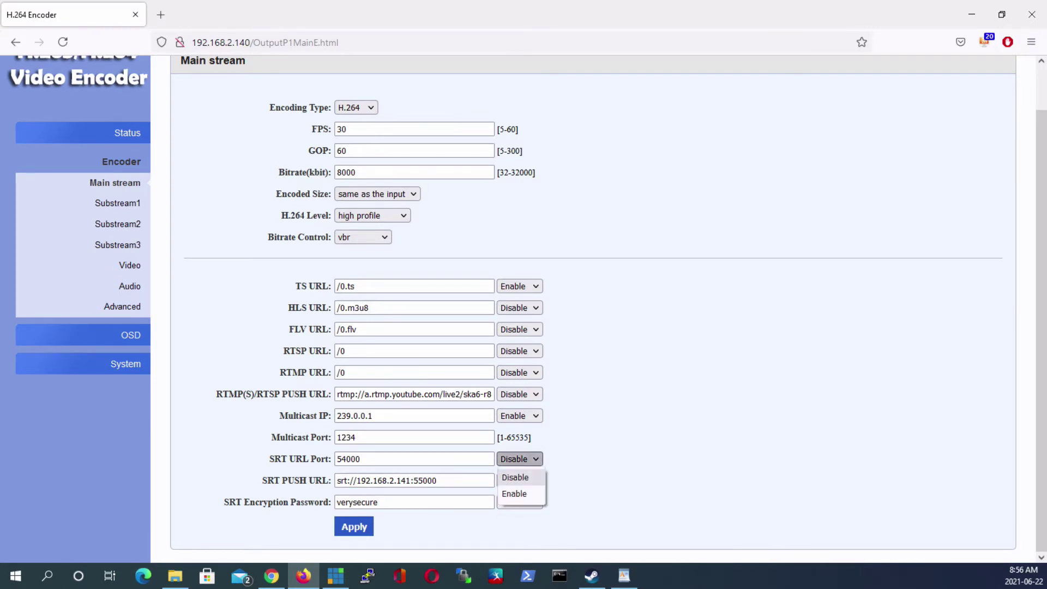
pyautogui.click(514, 493)
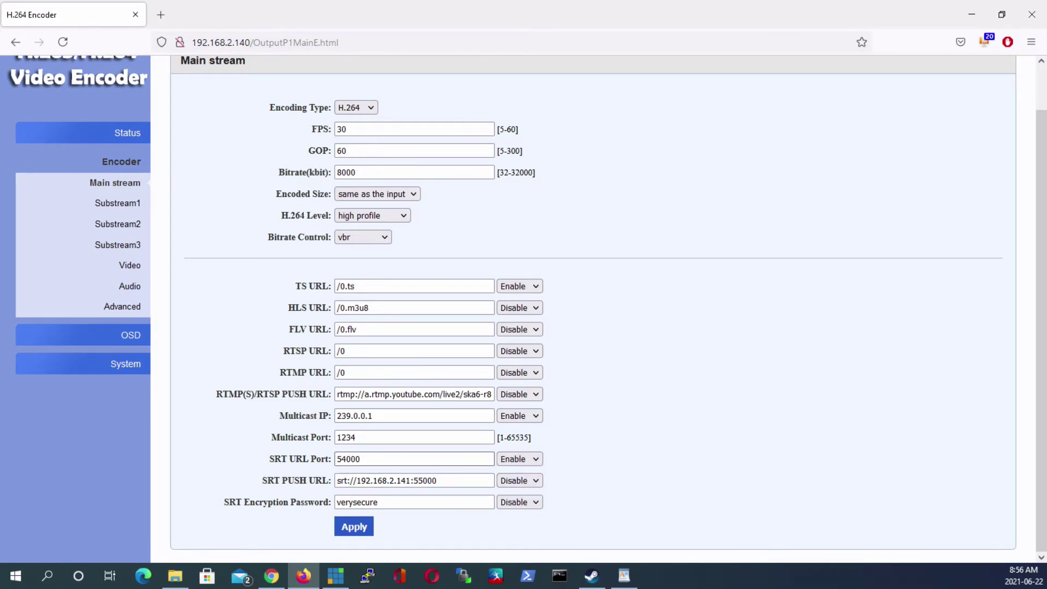
pyautogui.click(409, 459)
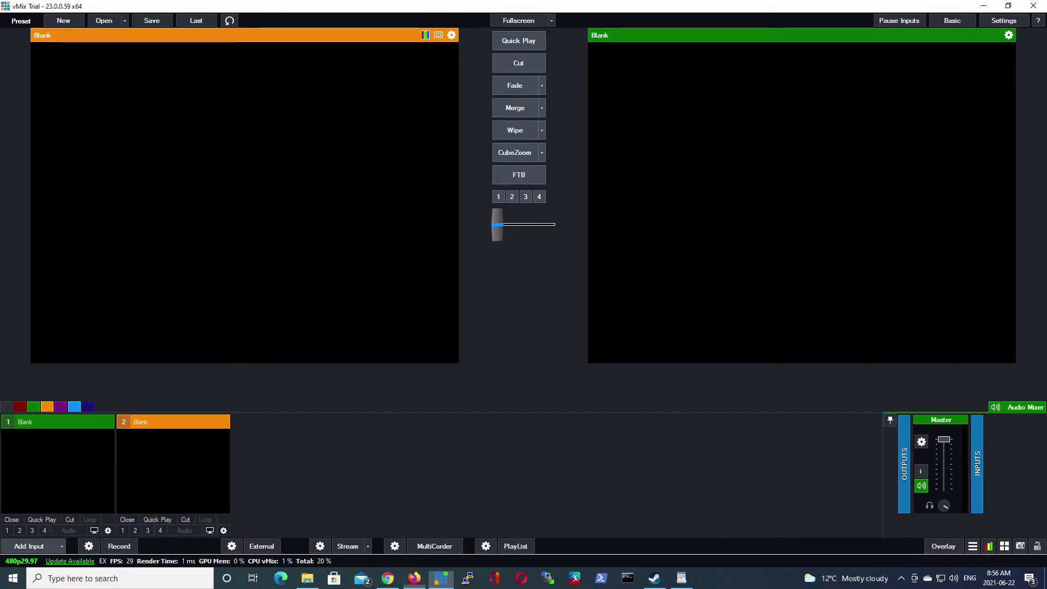
# Start a new Stream/SRT input with SRT (Caller) as the stream type
pyautogui.click(28, 546)
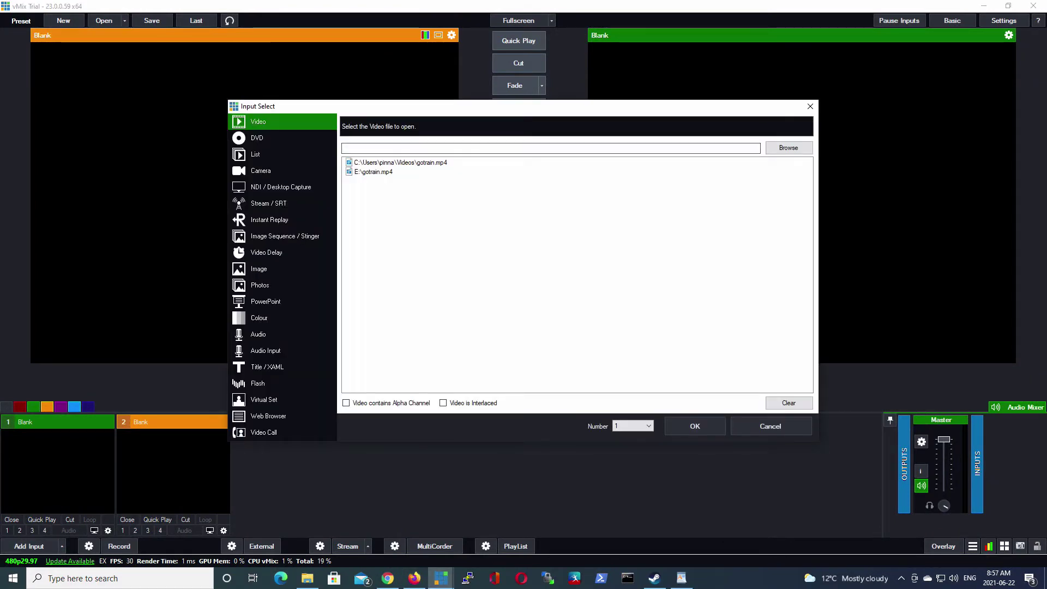
pyautogui.press('Down')
pyautogui.press('Down')
pyautogui.press('Down')
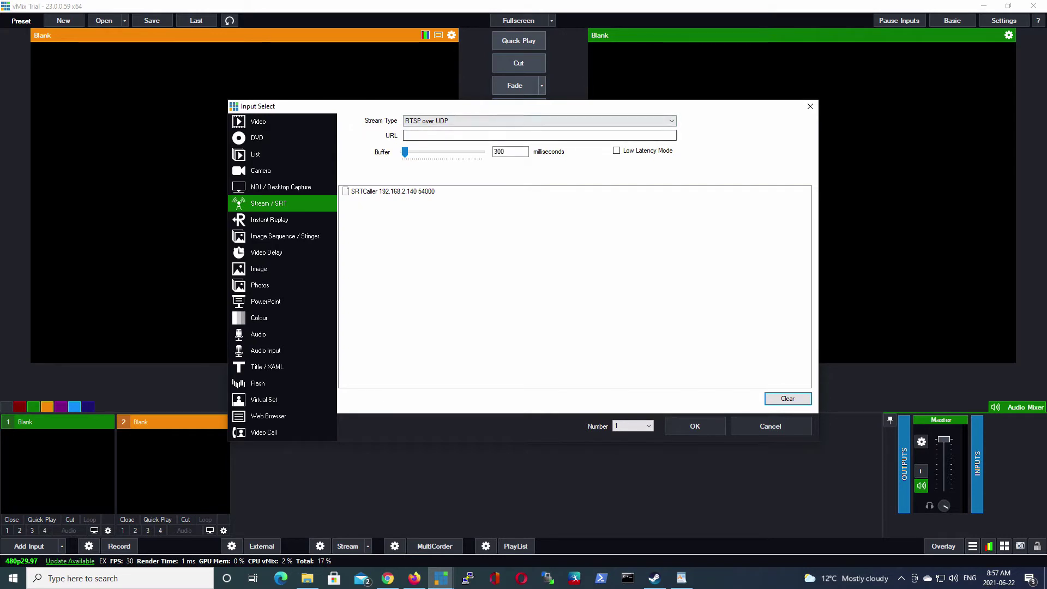
pyautogui.hotkey('alt', 'Down')
pyautogui.press('Down')
pyautogui.press('Down')
pyautogui.press('Down')
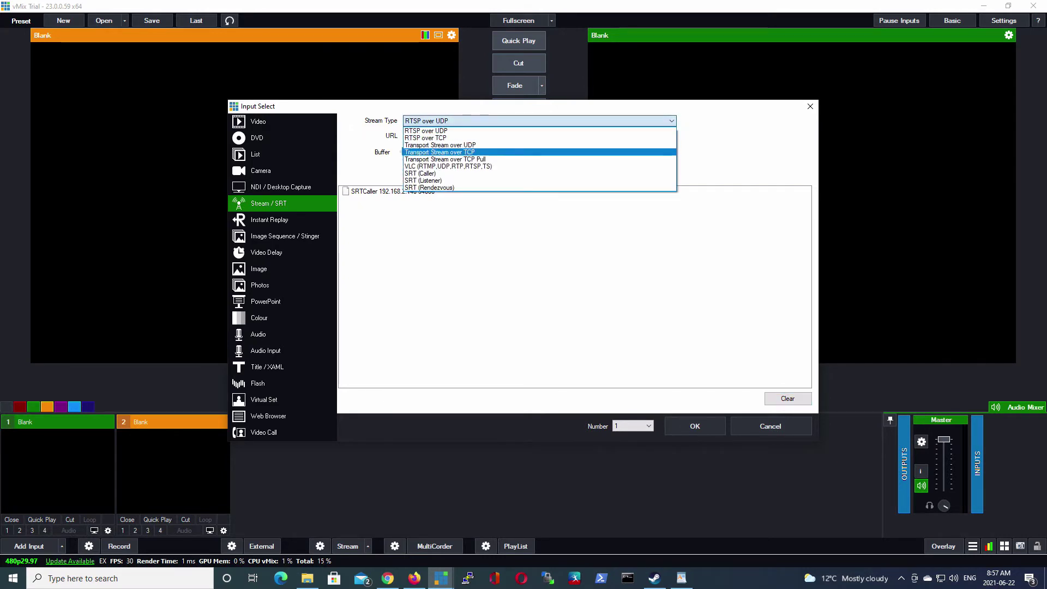
pyautogui.press('Down')
pyautogui.press('Down')
pyautogui.press('Down')
pyautogui.press('Up')
pyautogui.press('Return')
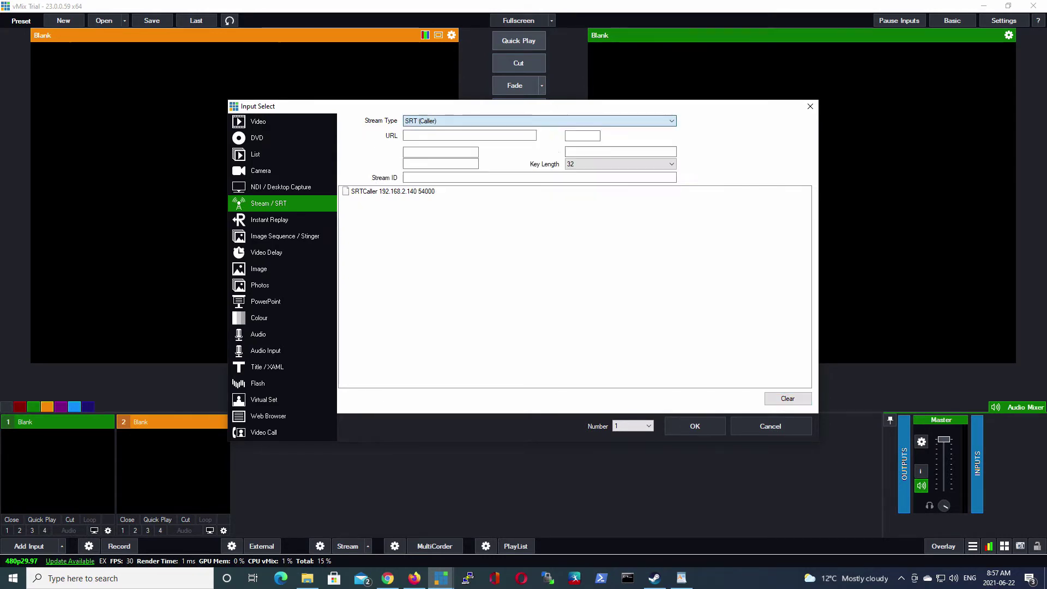
# Set hostname 192.168.2.140 and port 54000, replacing 5000, and add the input
pyautogui.press('Tab')
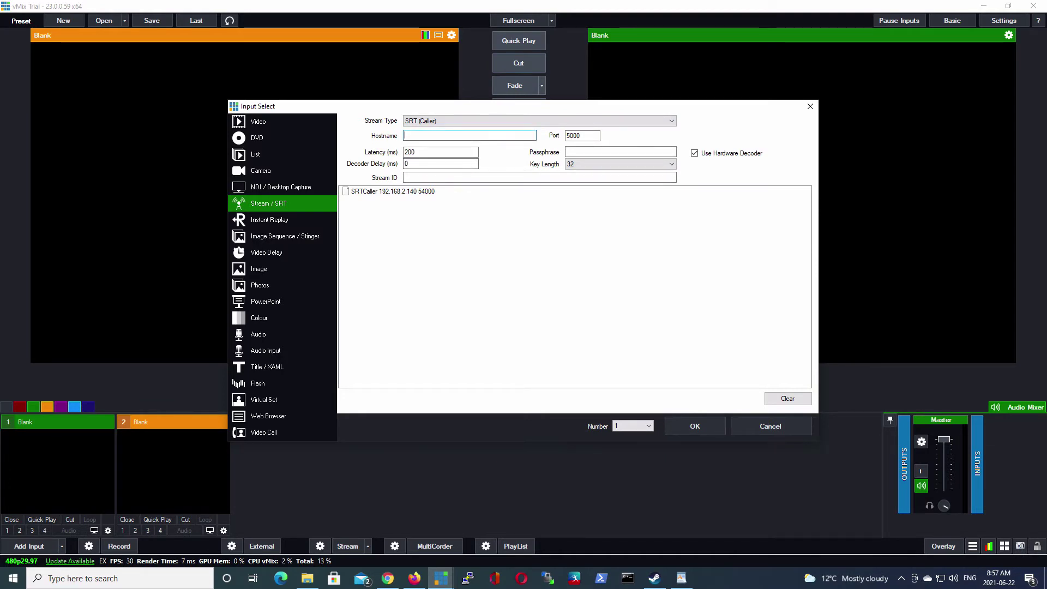
pyautogui.write('192')
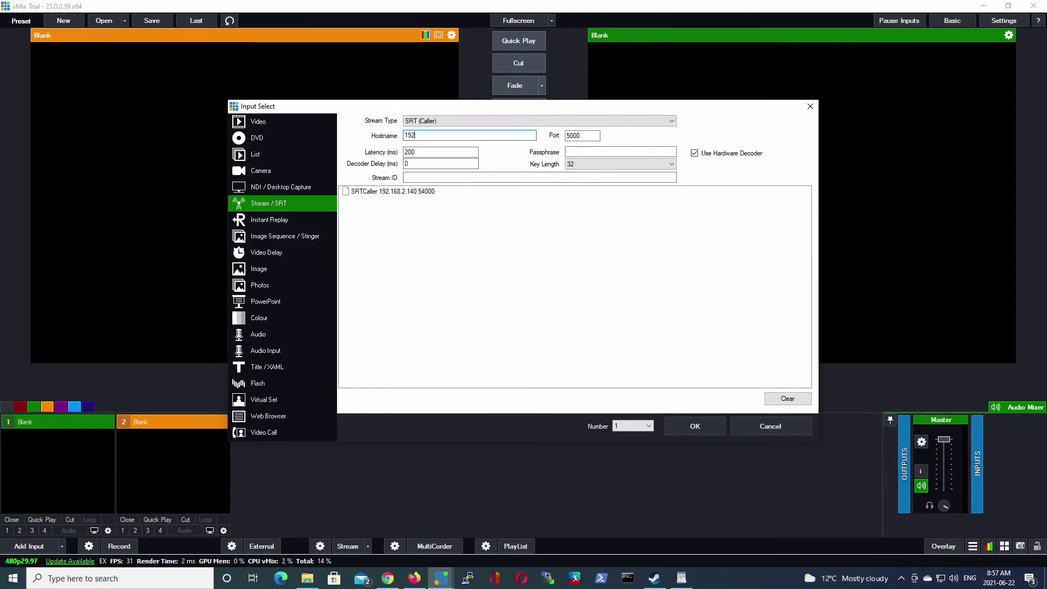
pyautogui.write('.168')
pyautogui.write('.2.1')
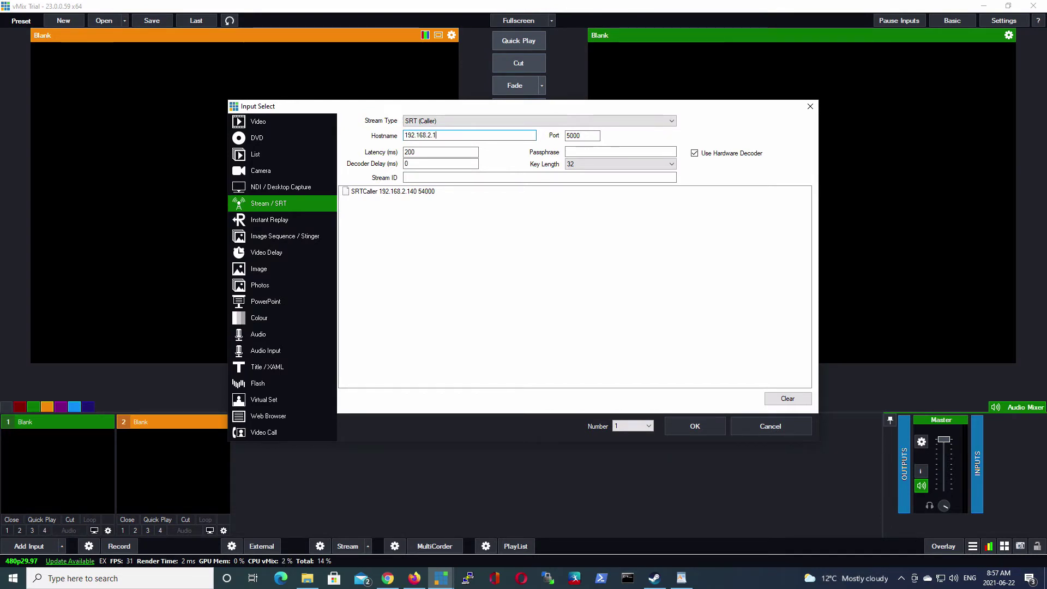
pyautogui.write('40')
pyautogui.press('Tab')
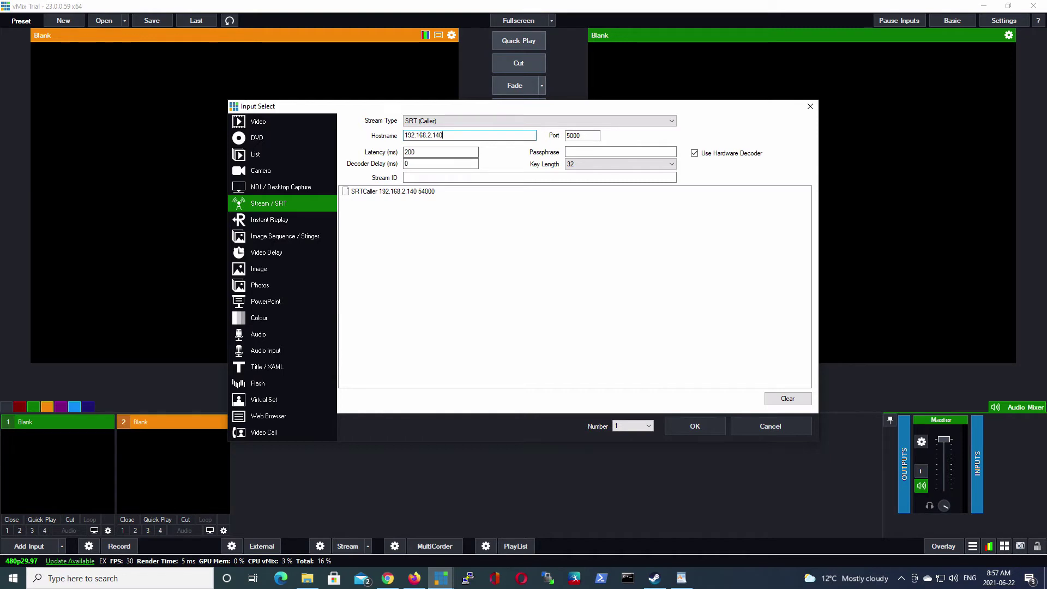
pyautogui.press('Tab')
pyautogui.press('BackSpace')
pyautogui.press('BackSpace')
pyautogui.press('BackSpace')
pyautogui.press('BackSpace')
pyautogui.write('54')
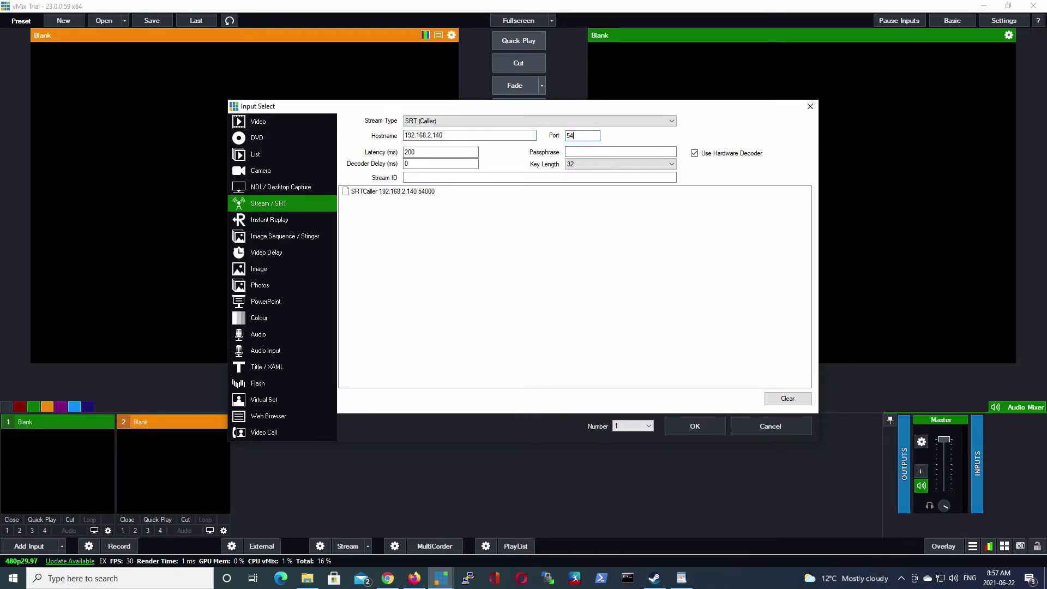
pyautogui.write('000')
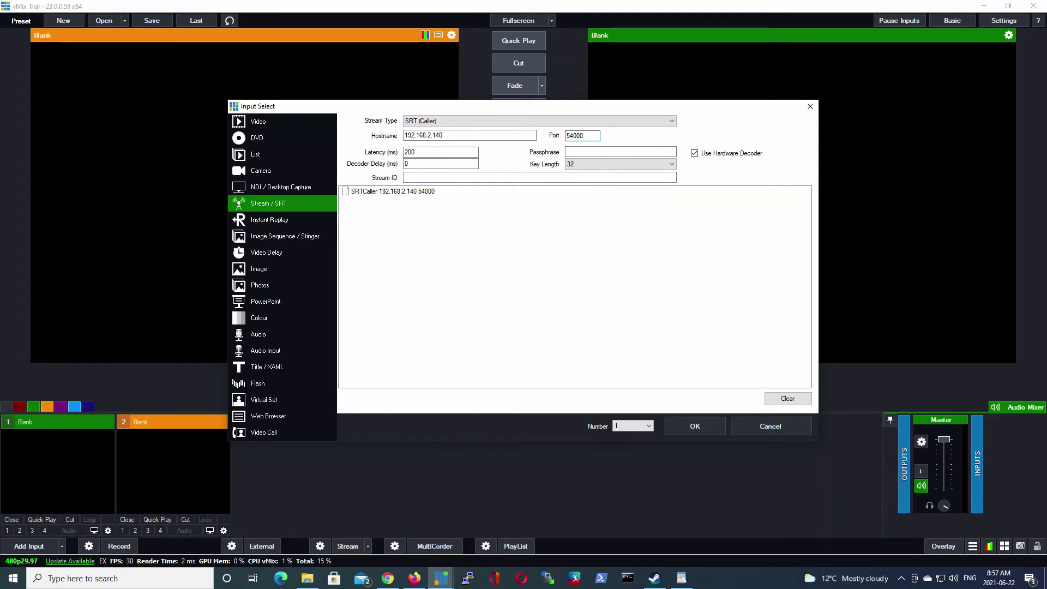
pyautogui.press('Tab')
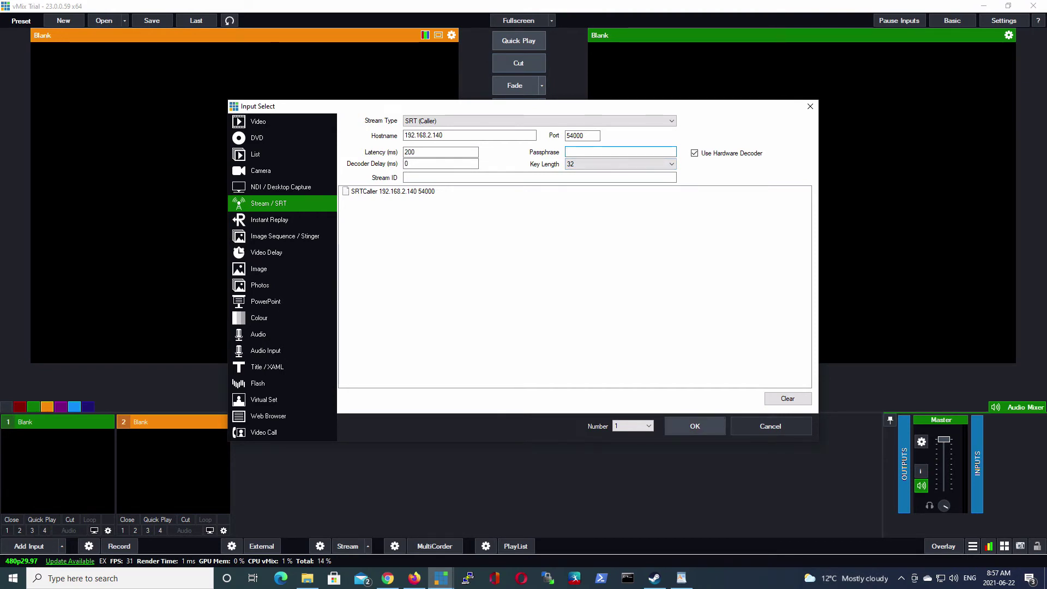
pyautogui.click(695, 425)
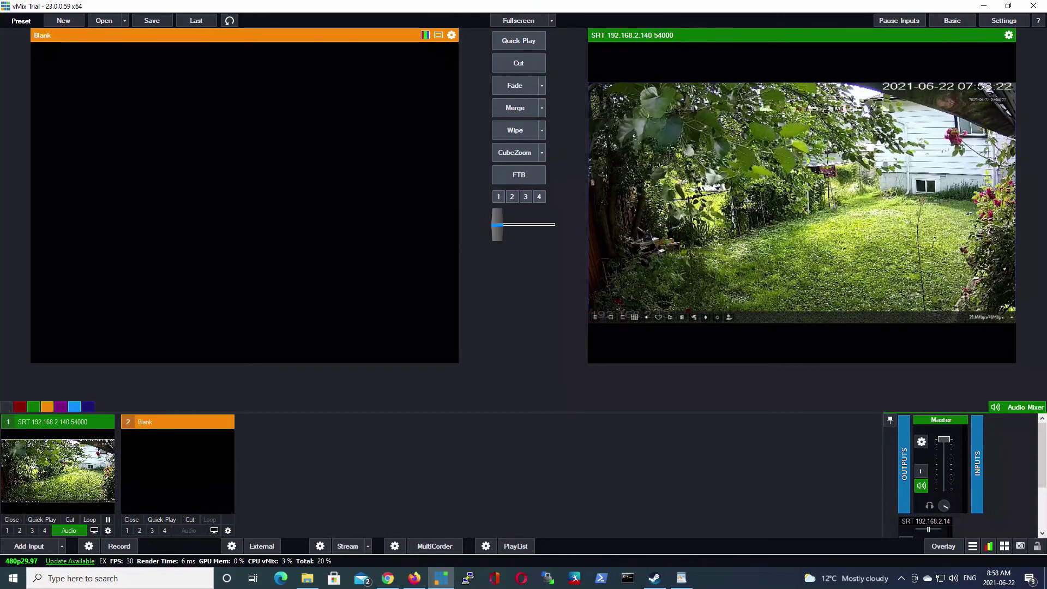
# Open Windows search to launch the media player
pyautogui.press('super+s')
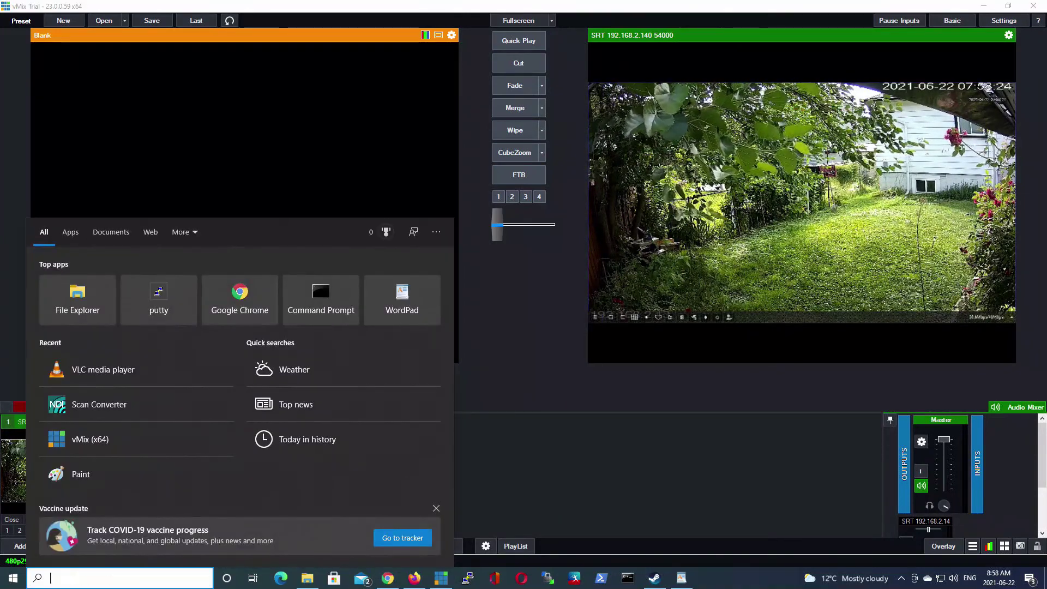
pyautogui.write('v')
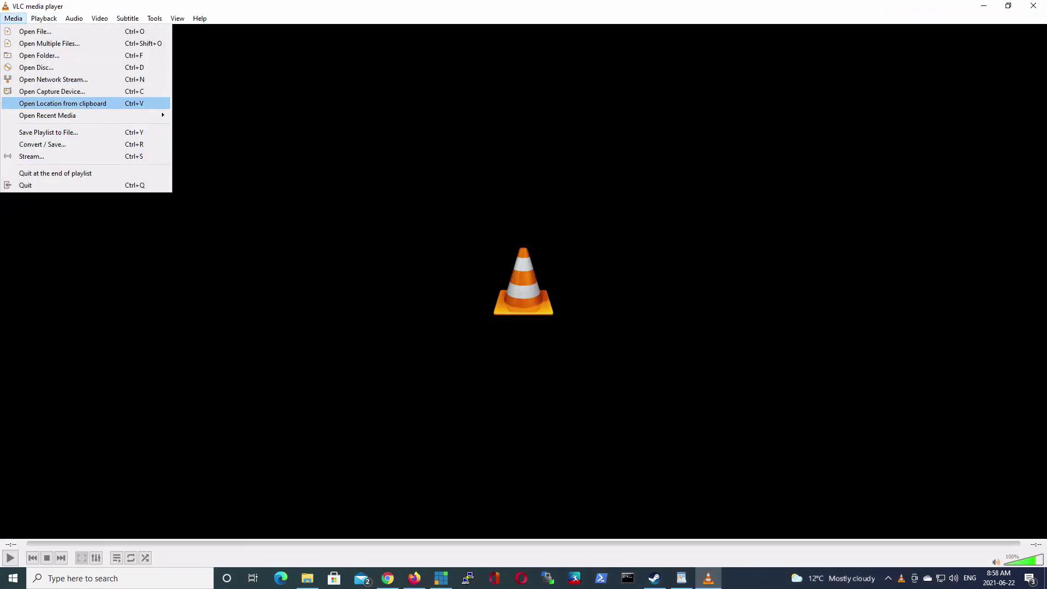
# Open VLC's network stream dialog and trim the passphrase from the URL, leaving srt://192.168.2.140:54000
pyautogui.press('Up')
pyautogui.press('Up')
pyautogui.press('Return')
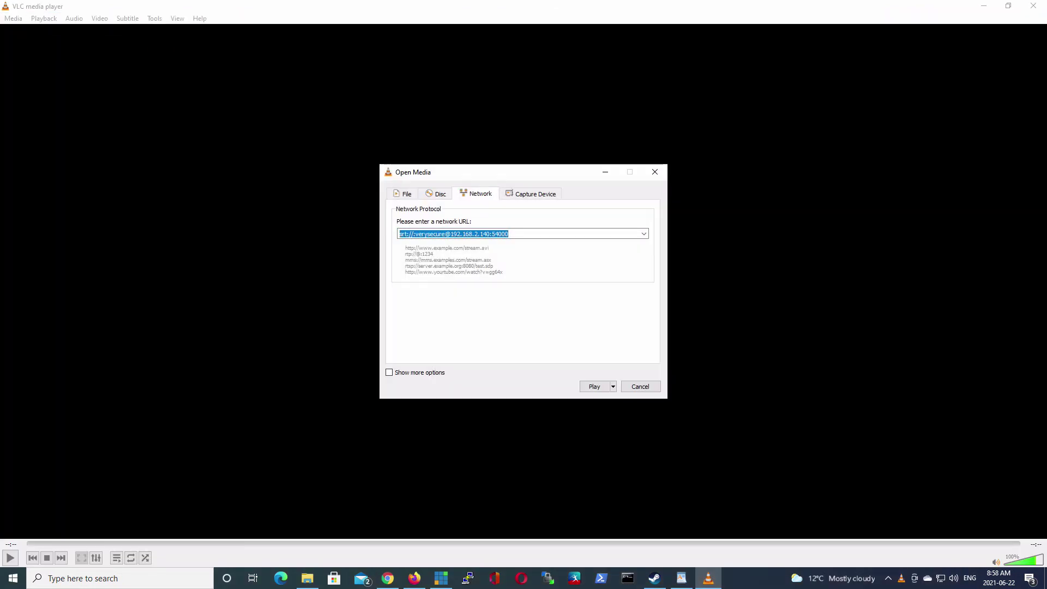
pyautogui.click(445, 235)
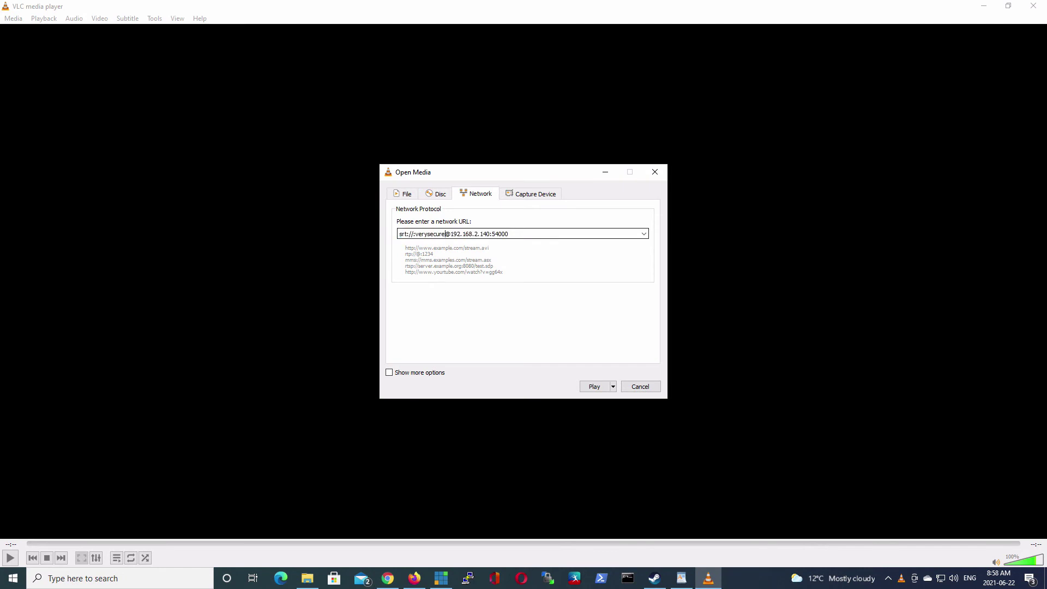
pyautogui.press('Right')
pyautogui.press('BackSpace')
pyautogui.press('BackSpace')
pyautogui.press('BackSpace')
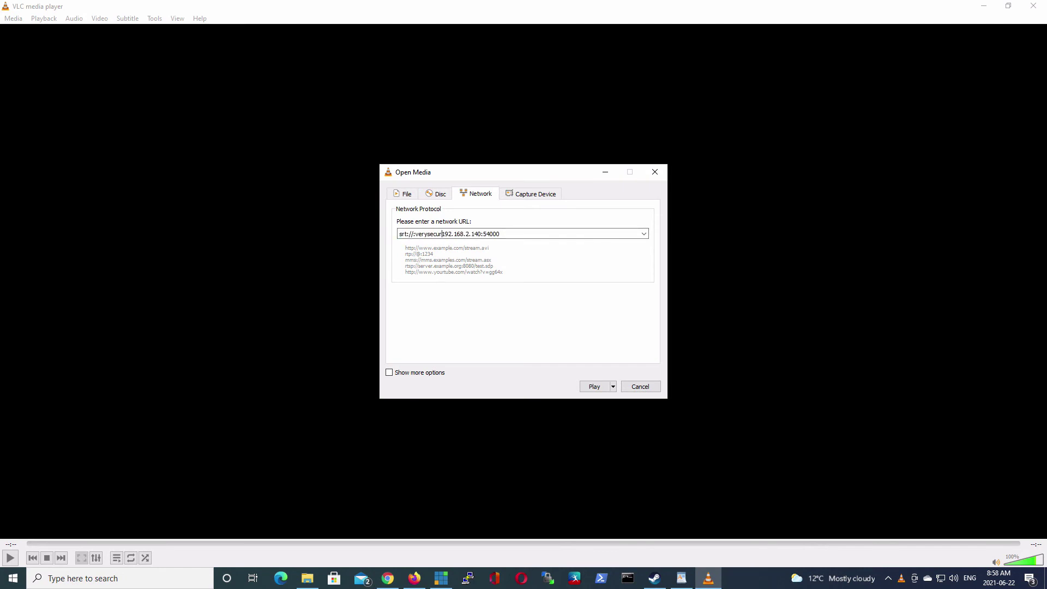
pyautogui.press('BackSpace')
pyautogui.press('BackSpace')
pyautogui.press('BackSpace')
pyautogui.press('BackSpace')
pyautogui.press('BackSpace')
pyautogui.press('BackSpace')
pyautogui.press('BackSpace')
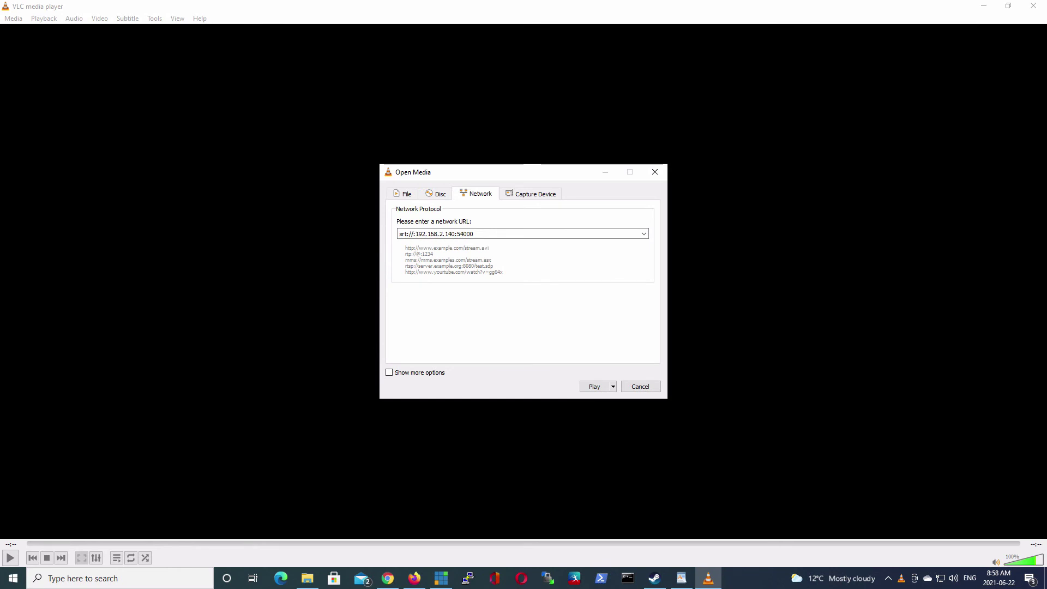
pyautogui.press('BackSpace')
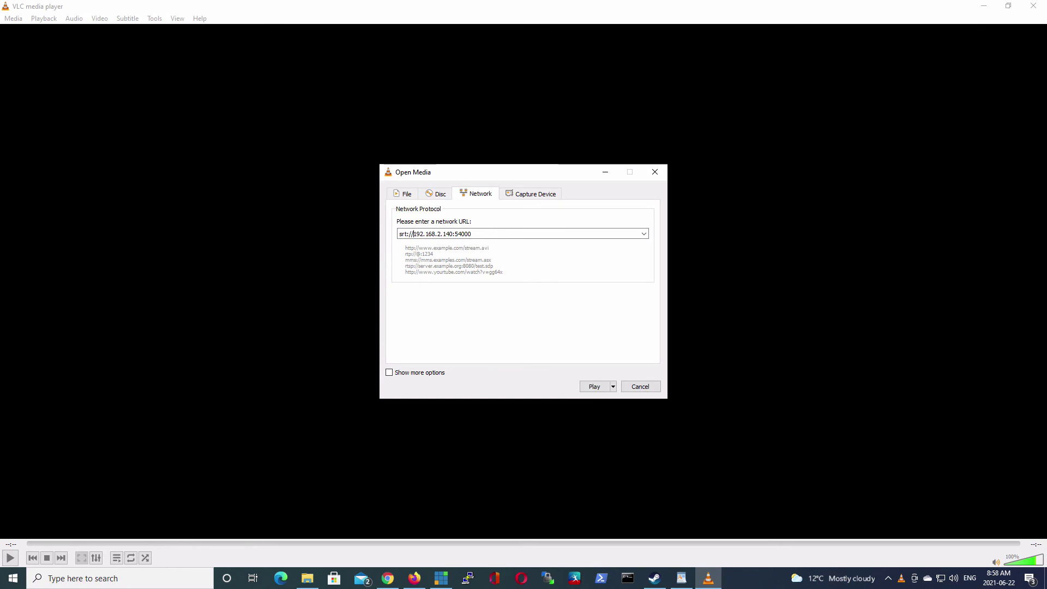